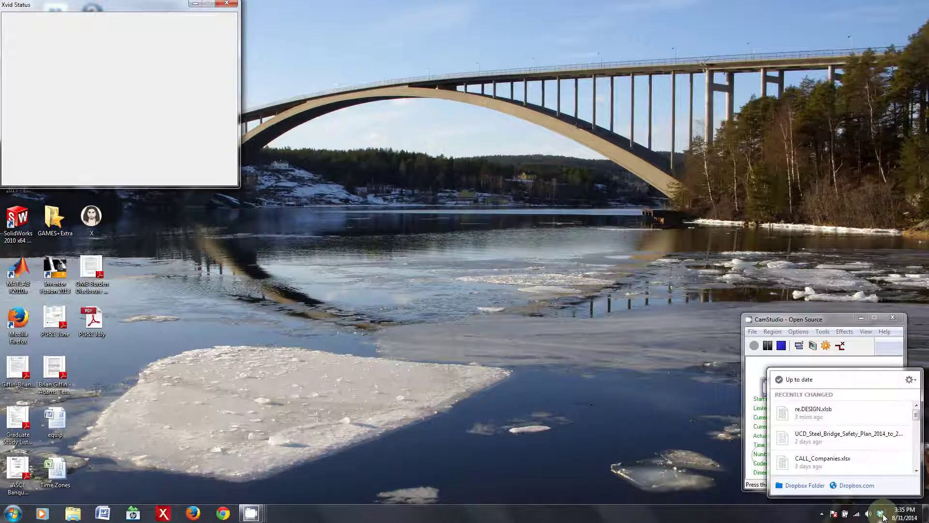
Locate the re.DESIGN workbook in the Excel Macro Toolsets folder through its recently changed Dropbox entry, and close the folder
click(827, 418)
drag(555, 141, 430, 97)
click(491, 266)
click(445, 176)
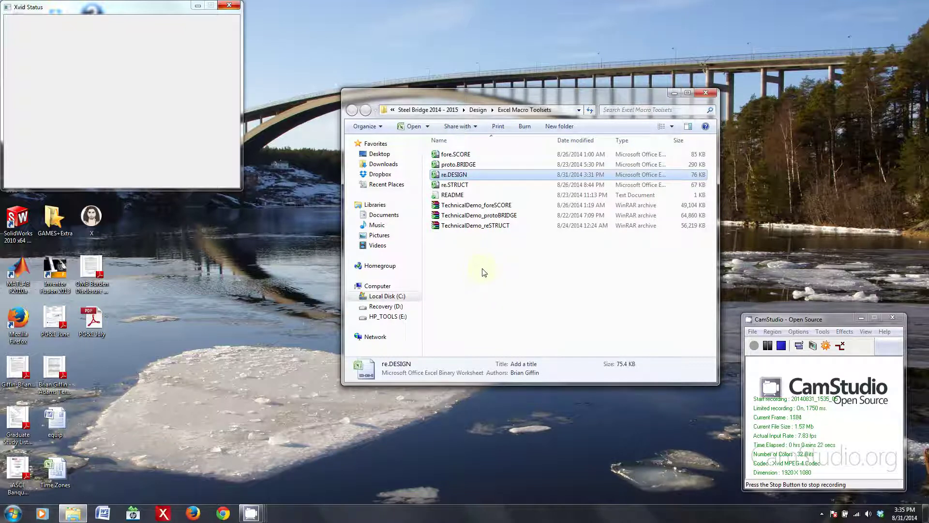
click(706, 93)
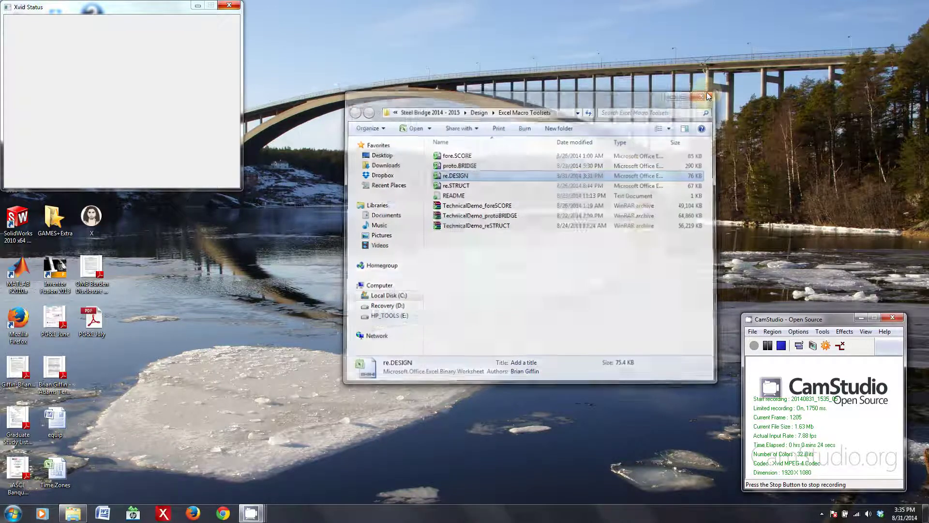
Minimize the Xvid Status window and open the recent workbook re.DESIGN in Microsoft Excel 2007
click(197, 6)
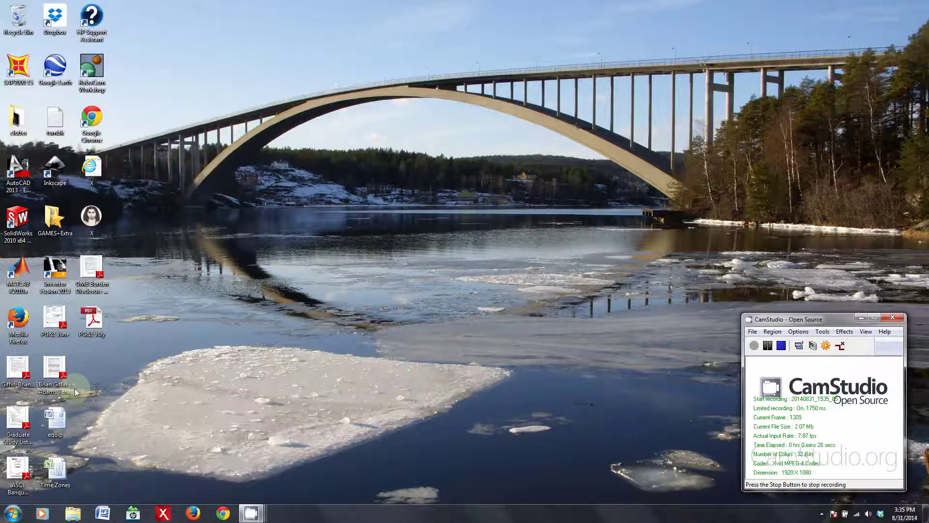
click(13, 512)
mouse_move(94, 289)
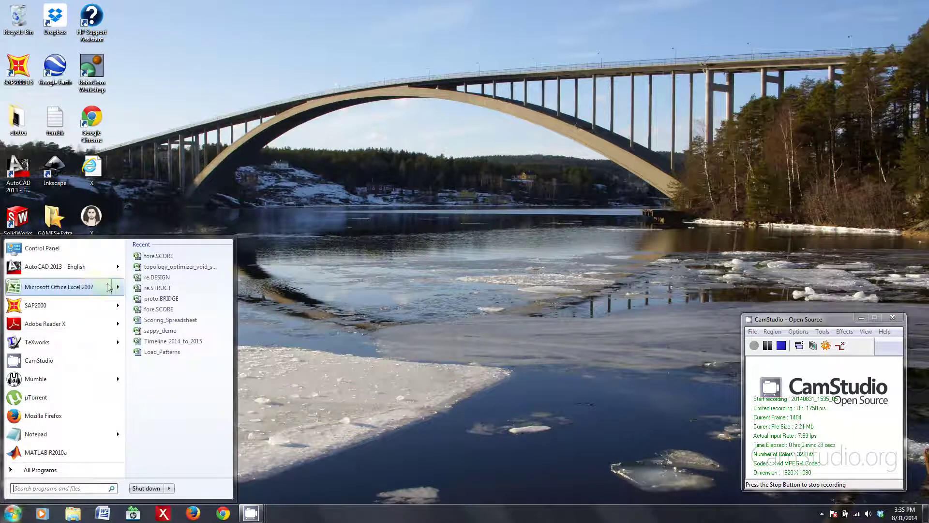
click(186, 277)
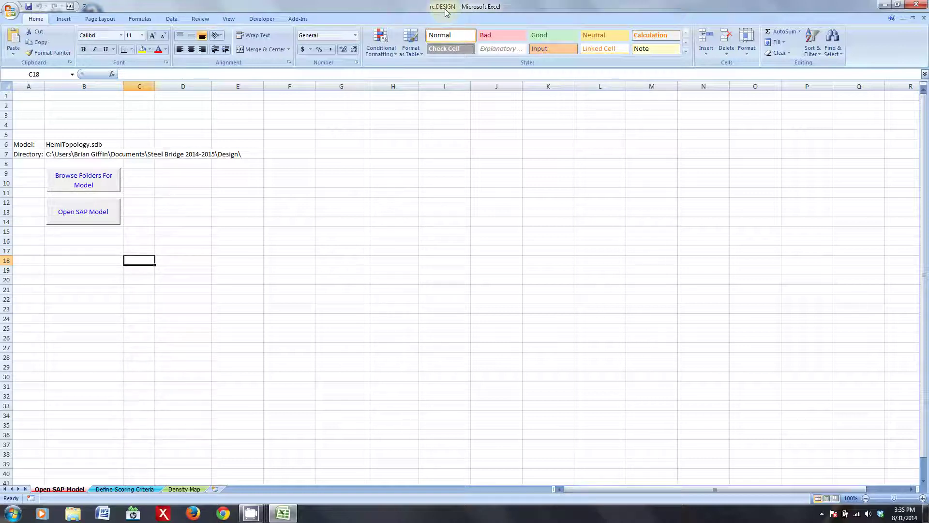
Switch to Firefox, search the web for "topology optimization" and show the image results
click(194, 514)
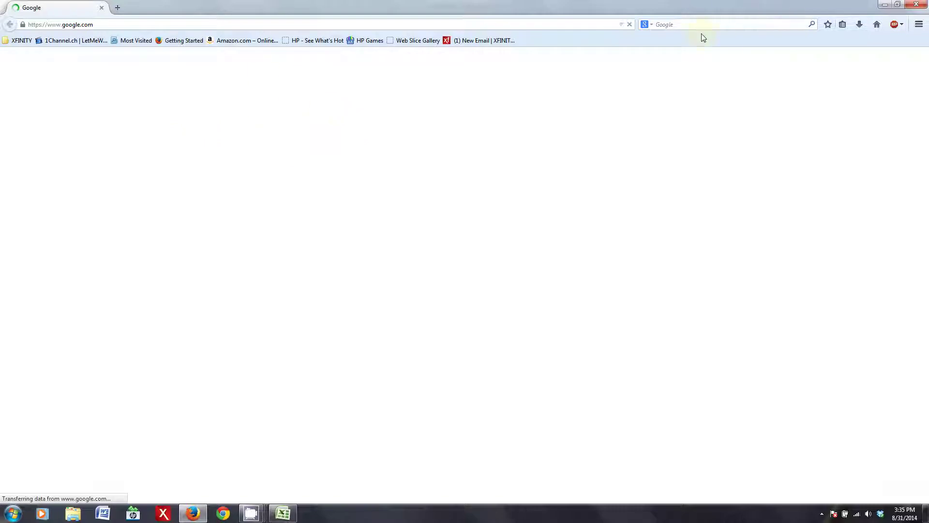
text(topology)
key(Down)
key(Down)
key(Return)
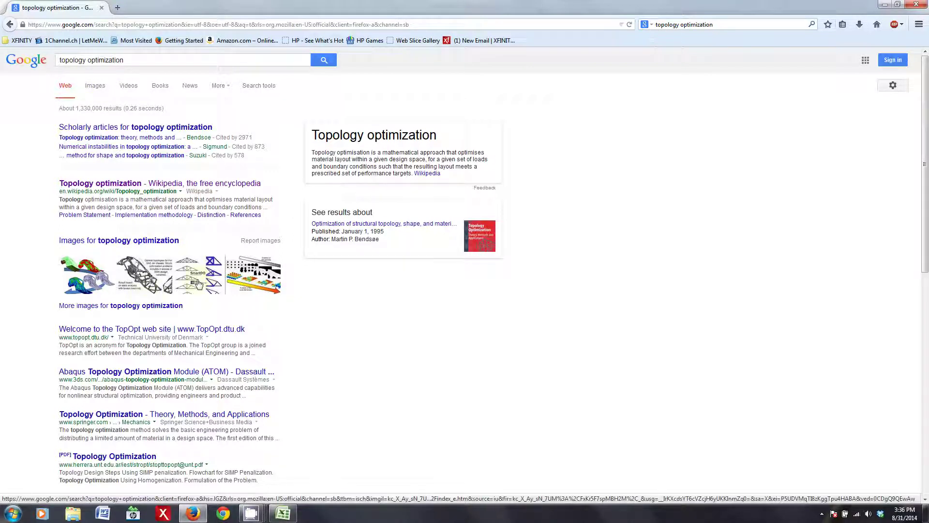
click(99, 87)
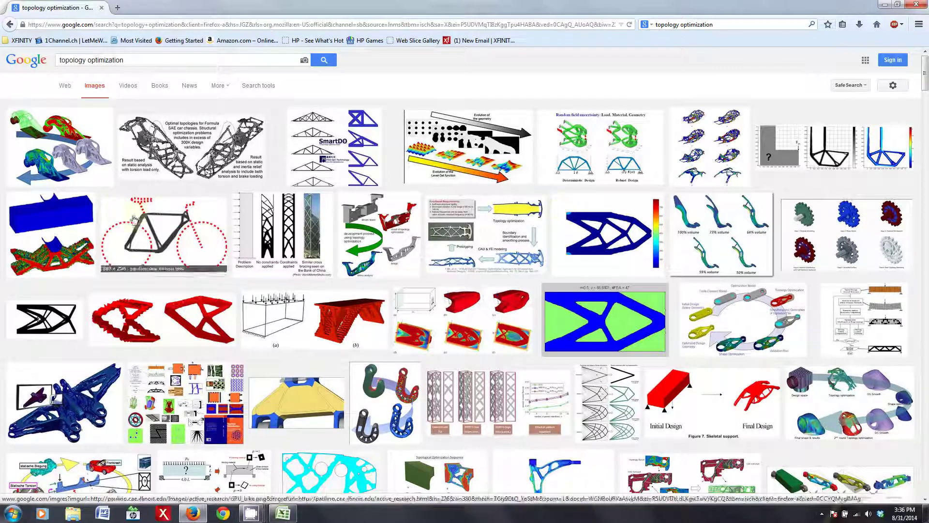
Preview the blue block topology optimization image from the LS-OPT Support Site, and close the preview and the browser
click(48, 236)
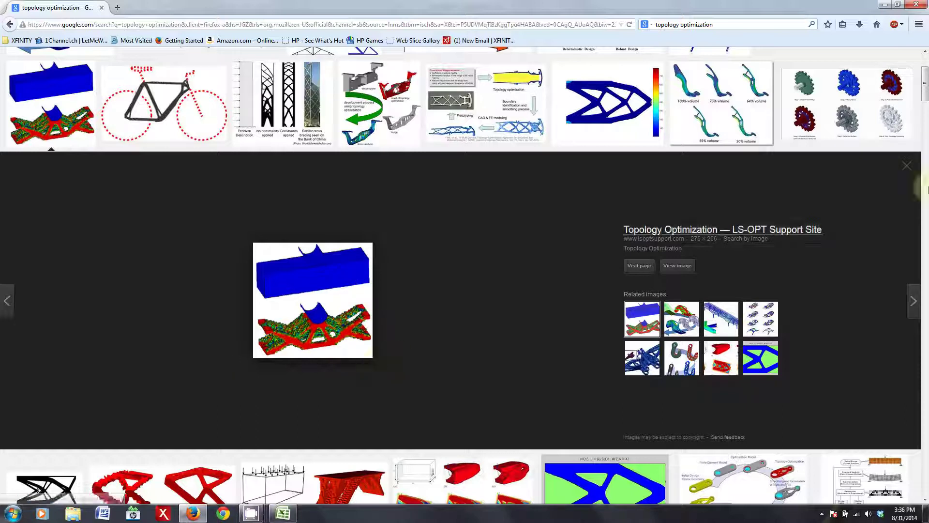
click(906, 166)
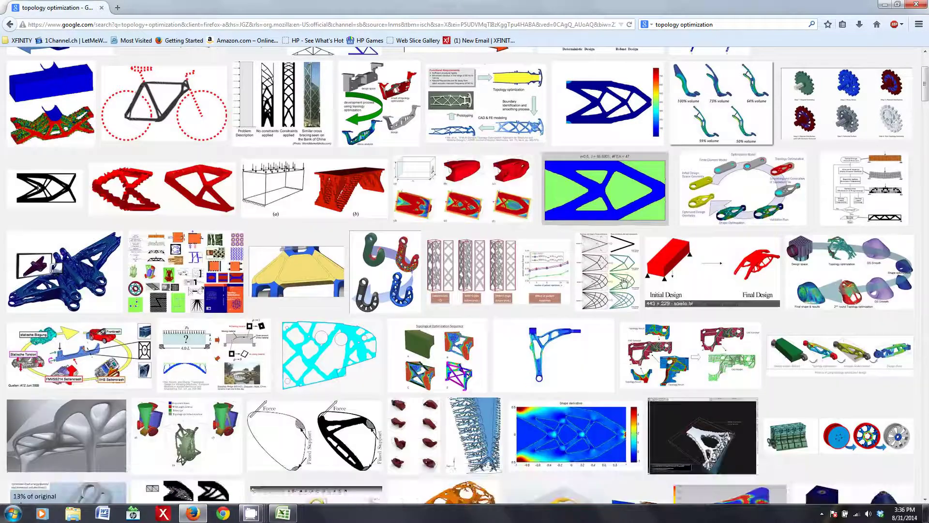
click(916, 4)
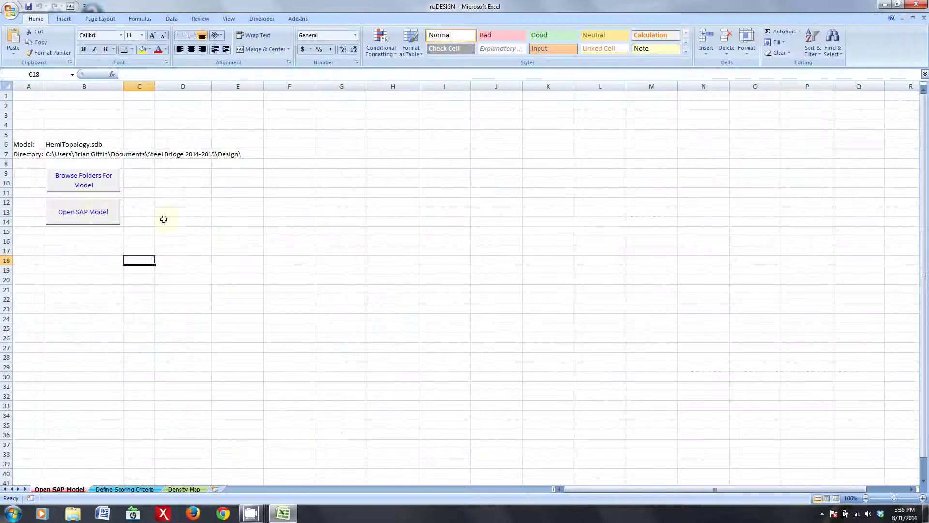
View the SAP model file browser without choosing a file, and open the HemiTopology.sdb model in SAP2000 from the workbook
click(112, 196)
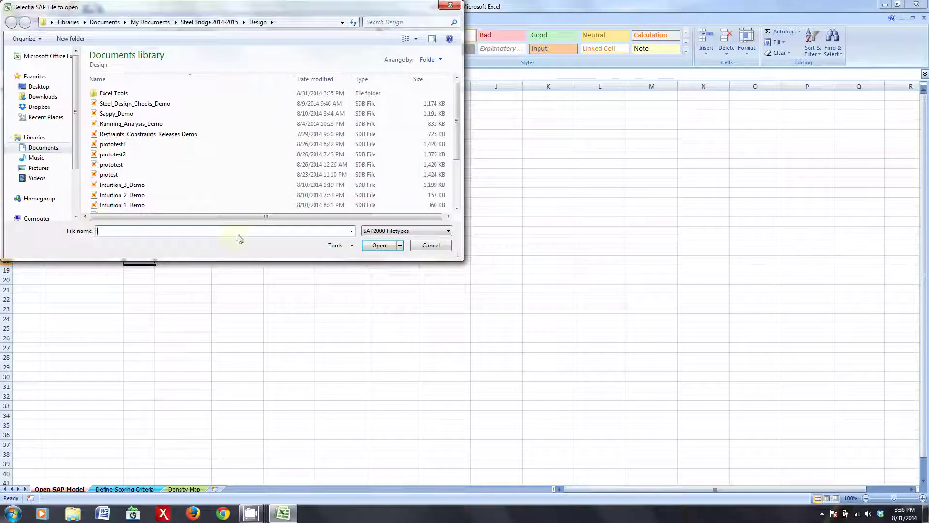
click(430, 245)
click(95, 215)
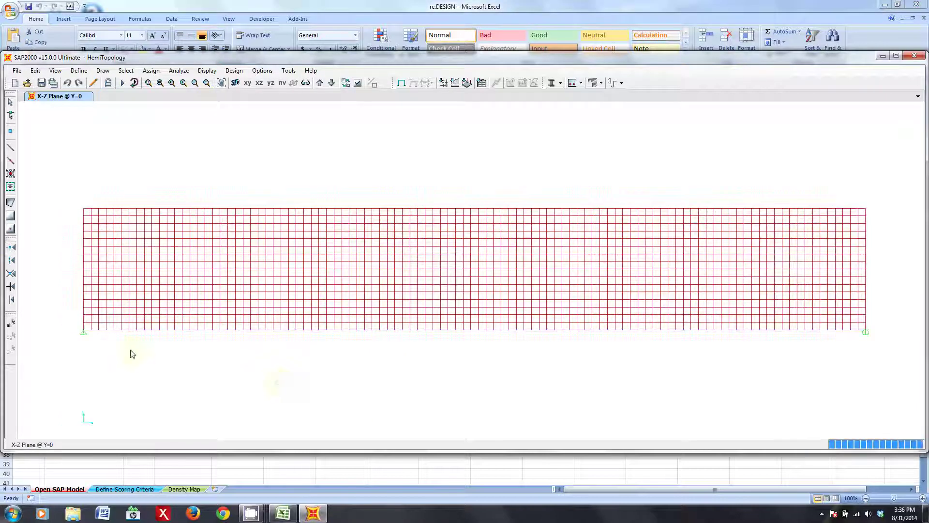
Look through the load patterns available for displaying frame loads, picking Case4Step2, and cancel the dialog
drag(867, 337, 68, 333)
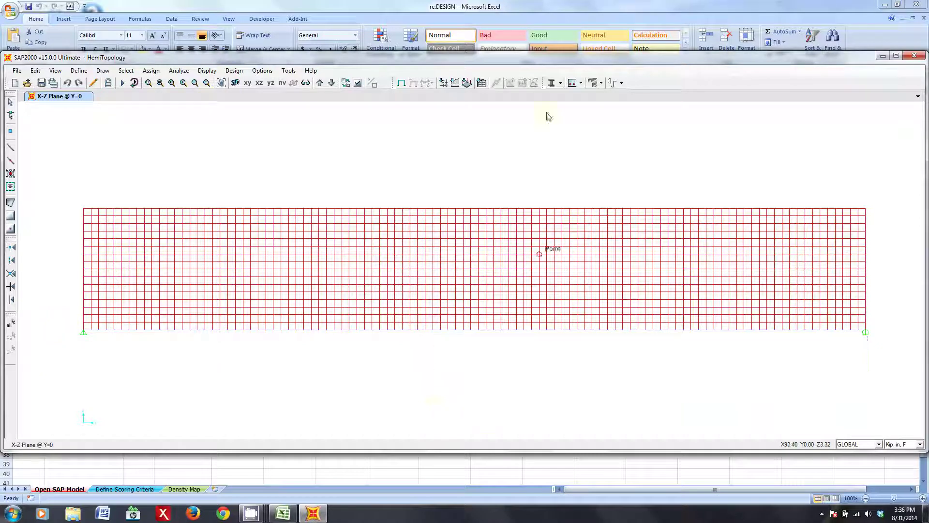
click(455, 84)
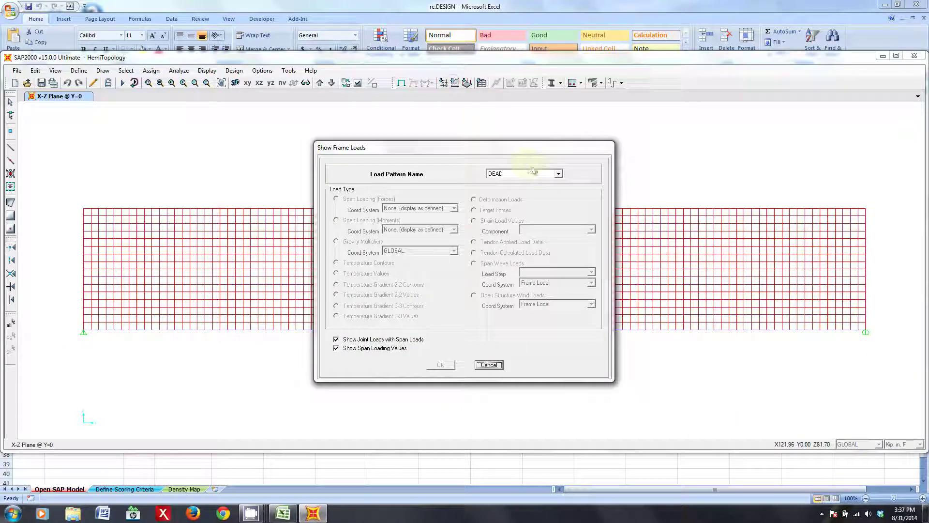
click(556, 173)
mouse_move(563, 195)
mouse_down()
mouse_move(561, 213)
mouse_move(559, 198)
mouse_up()
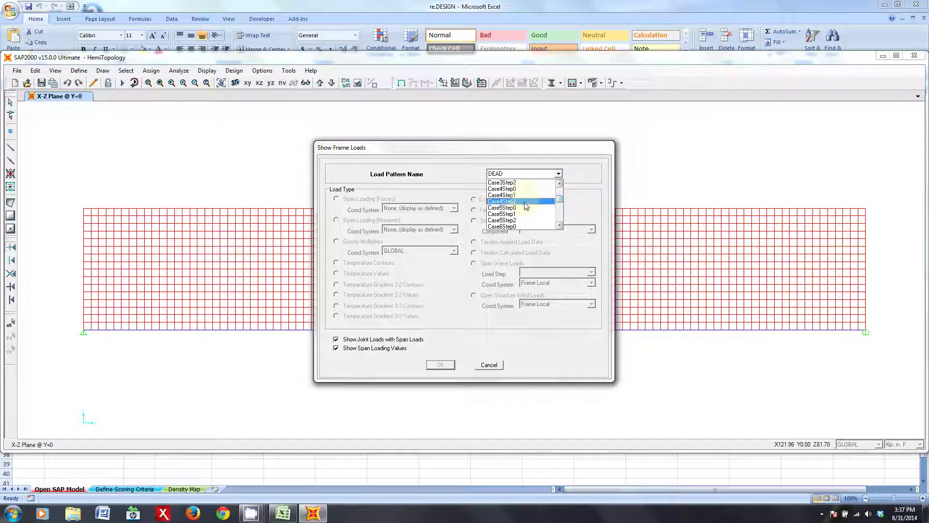
click(517, 201)
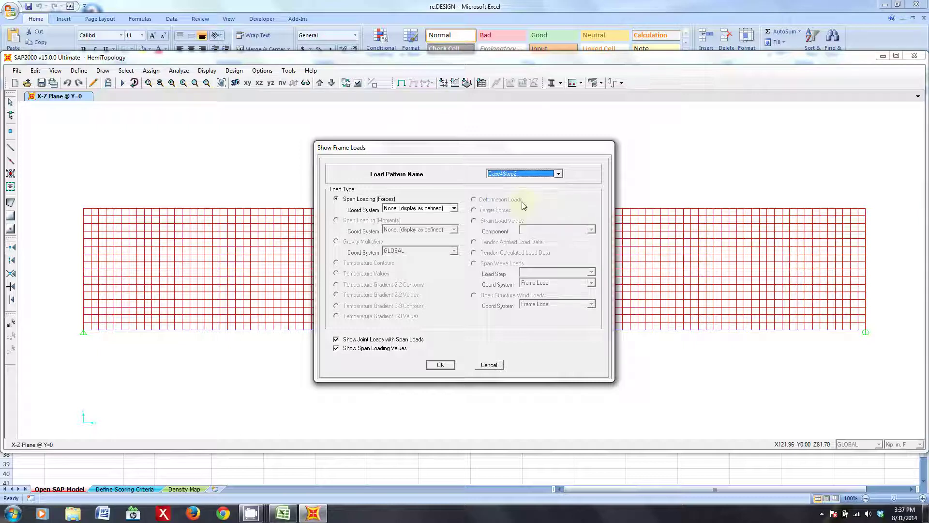
click(559, 174)
mouse_move(560, 194)
mouse_down()
mouse_move(559, 225)
mouse_move(565, 192)
mouse_up()
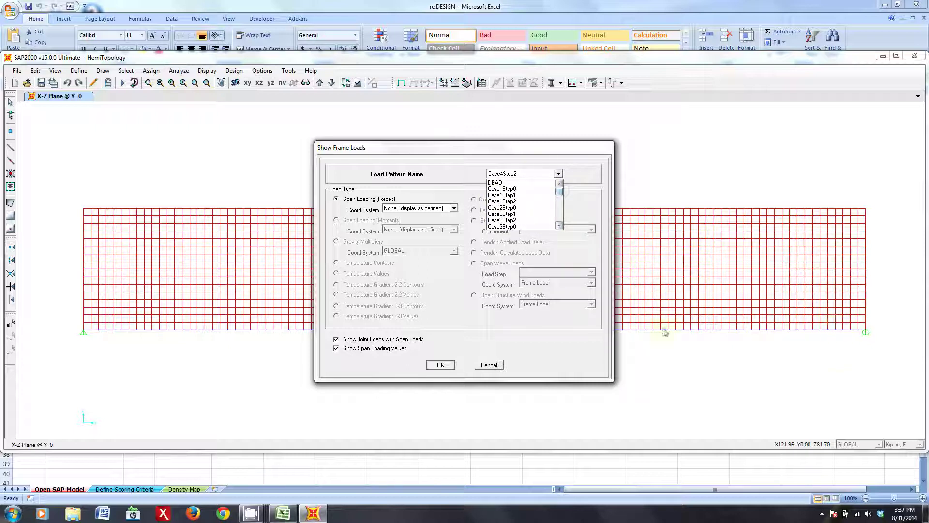
click(496, 366)
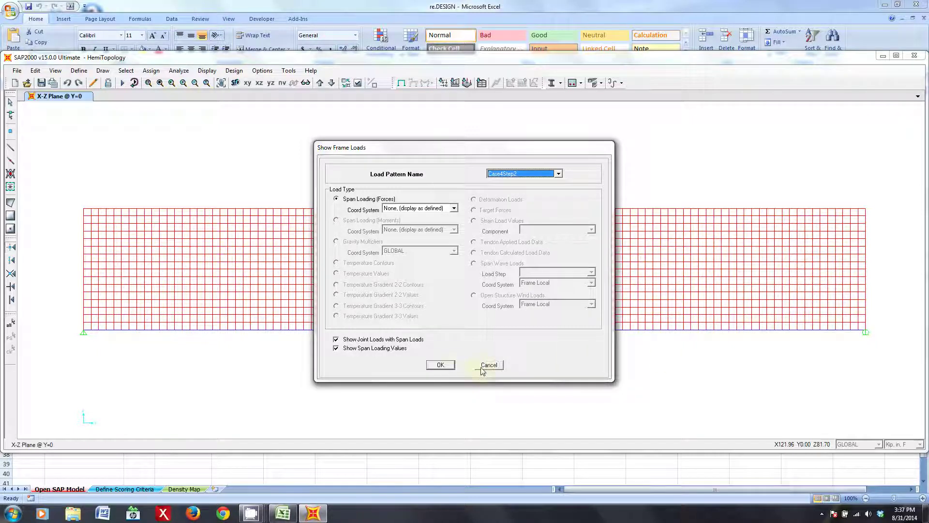
click(489, 365)
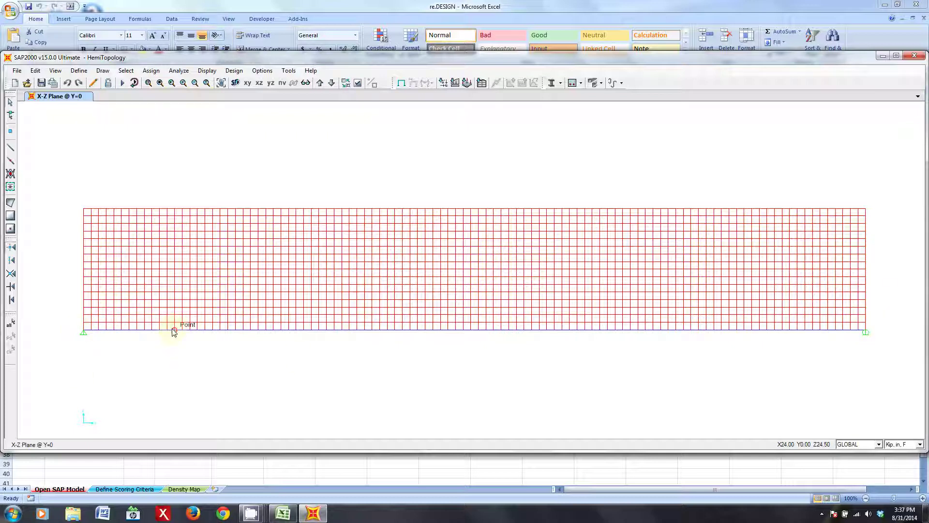
Examine the HemiTopology cell mesh in the X-Z plane, from its upper corner cell to the full span between the supports
drag(62, 190, 886, 332)
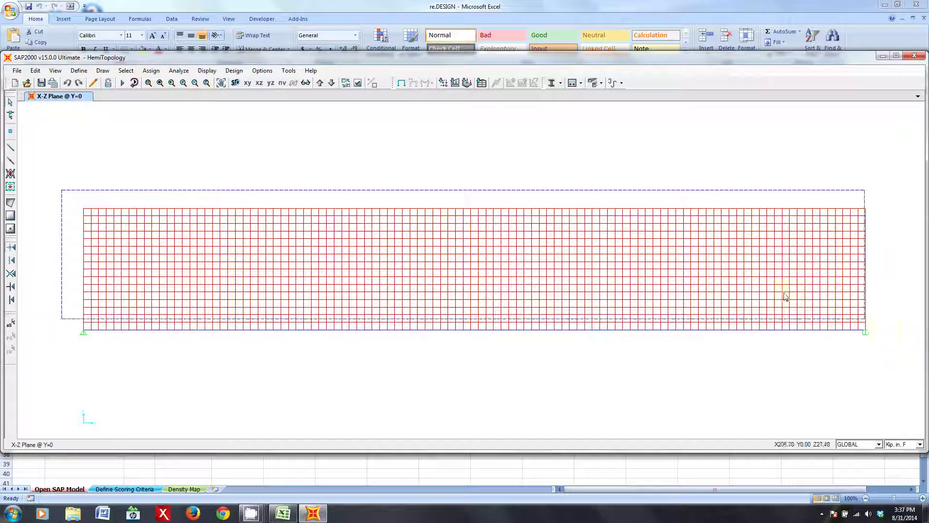
scroll(89, 217, up, 2)
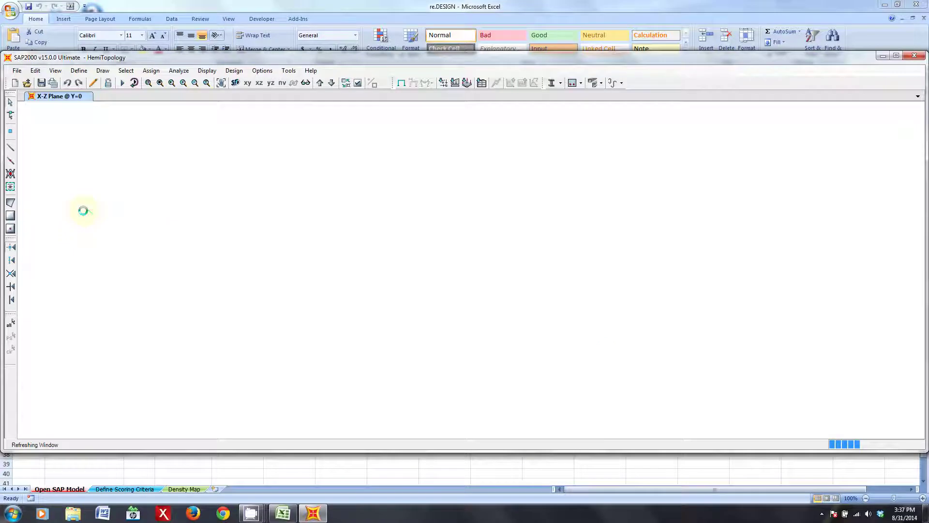
scroll(86, 215, down, 1)
scroll(86, 215, down, 1)
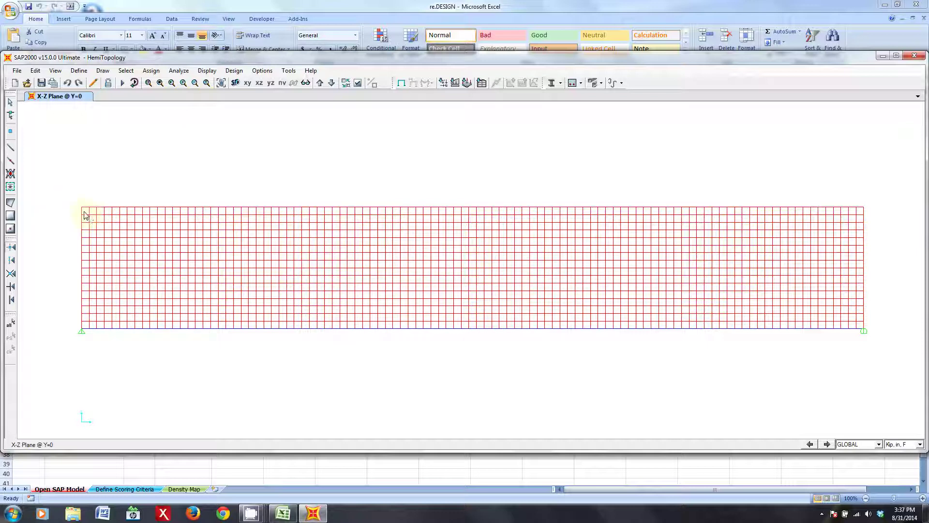
scroll(84, 215, up, 2)
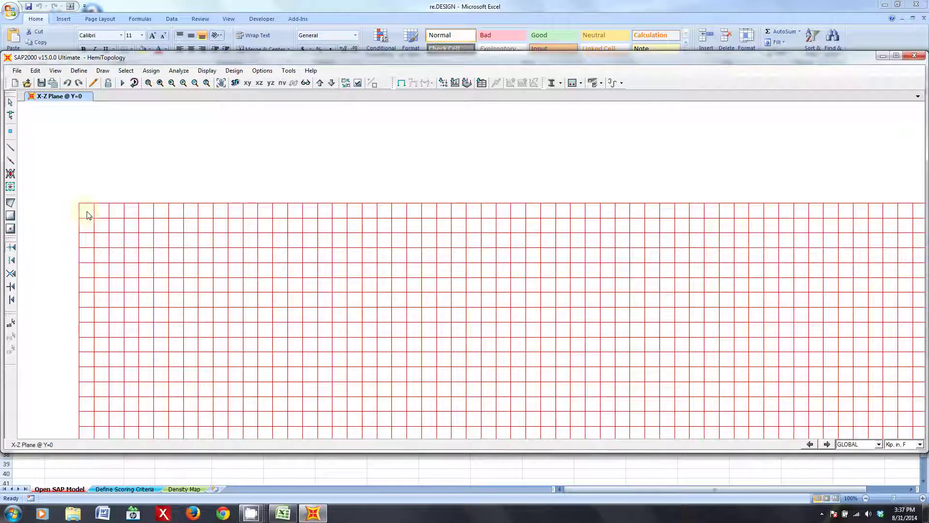
scroll(88, 224, down, 1)
scroll(386, 293, down, 1)
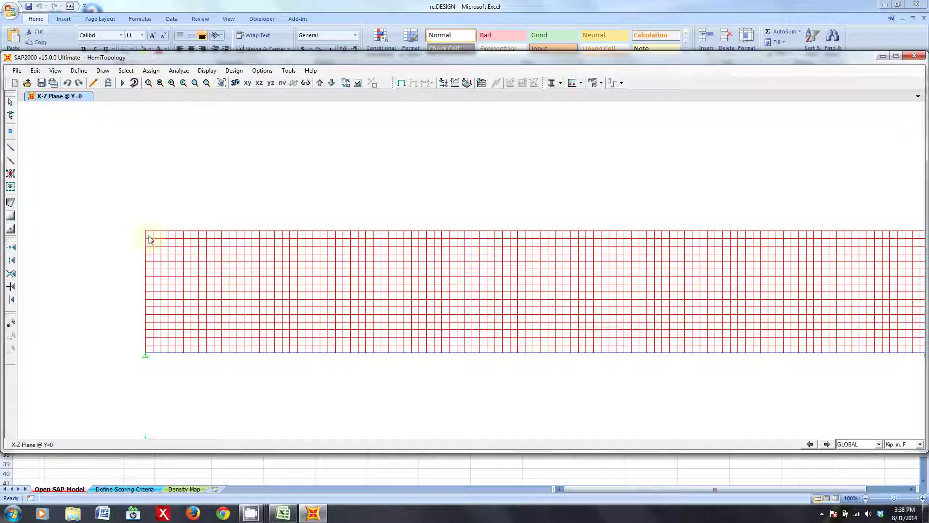
scroll(149, 235, up, 2)
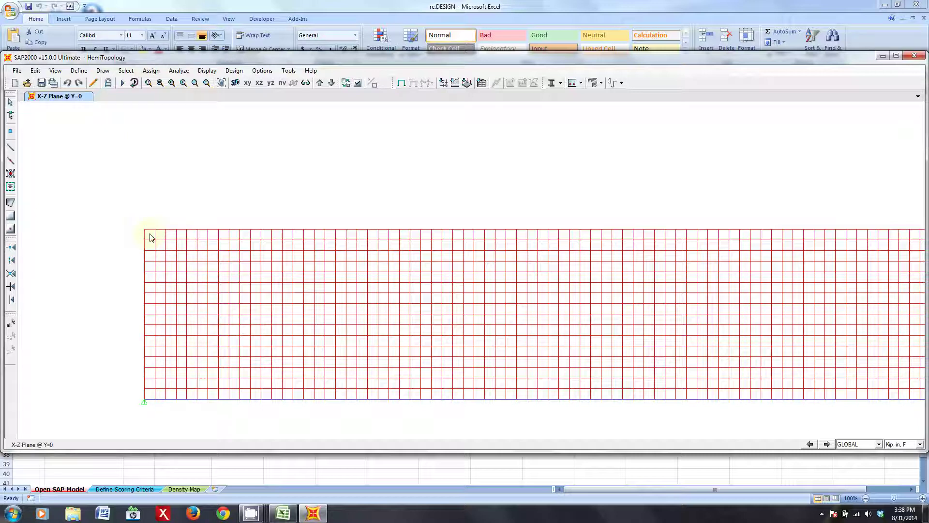
scroll(472, 345, down, 1)
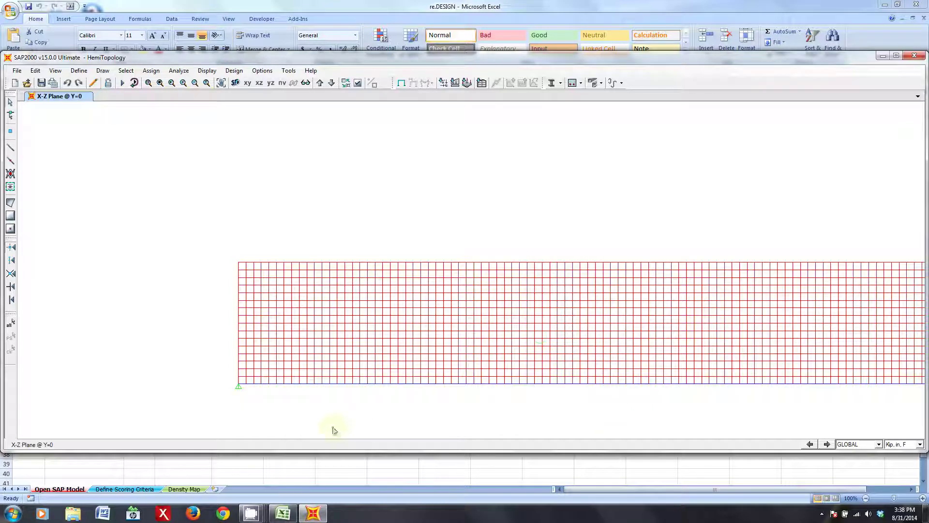
scroll(690, 406, down, 2)
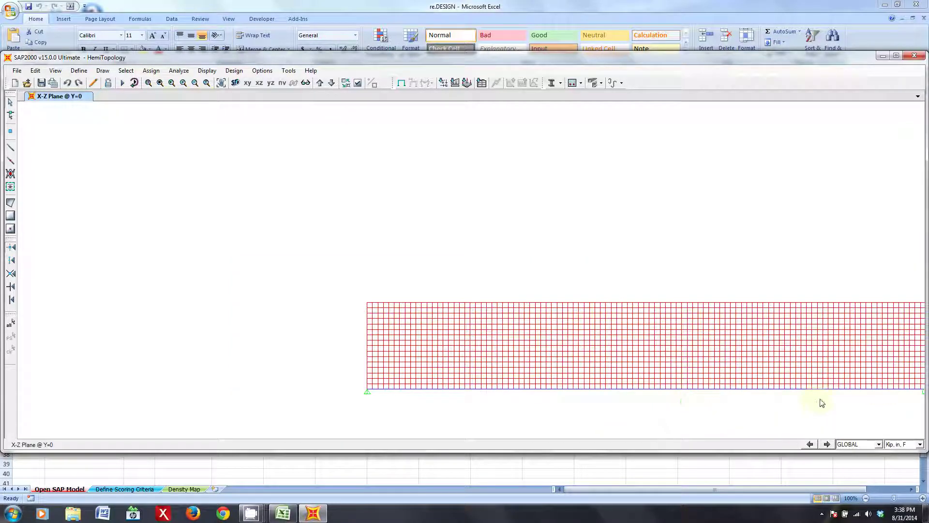
scroll(893, 390, down, 1)
scroll(909, 402, up, 1)
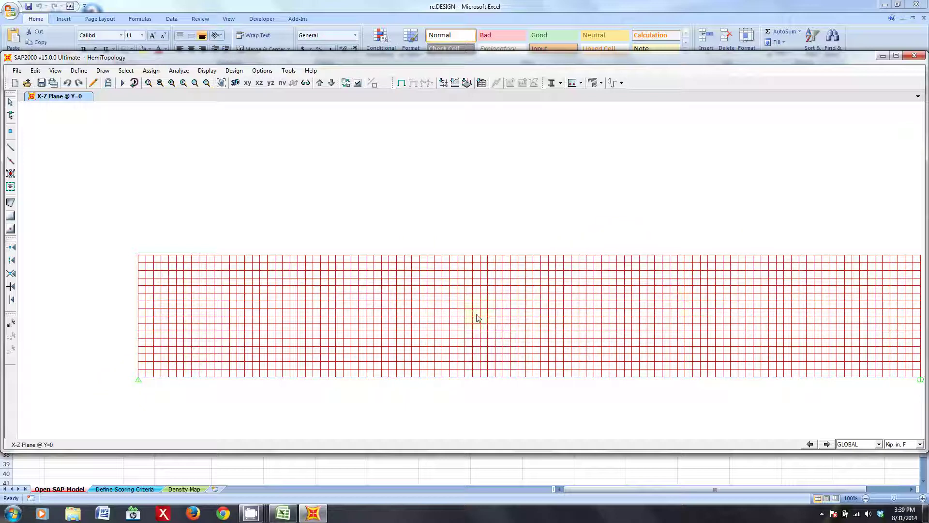
Return to the Excel workbook, show the Define Scoring Criteria sheet and highlight the deflection measurement definitions in G6:J23
click(458, 470)
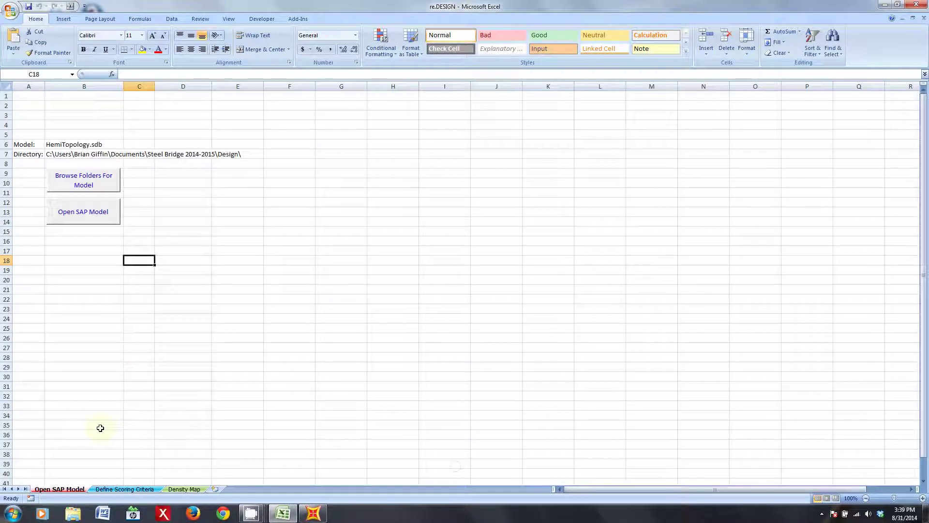
click(121, 490)
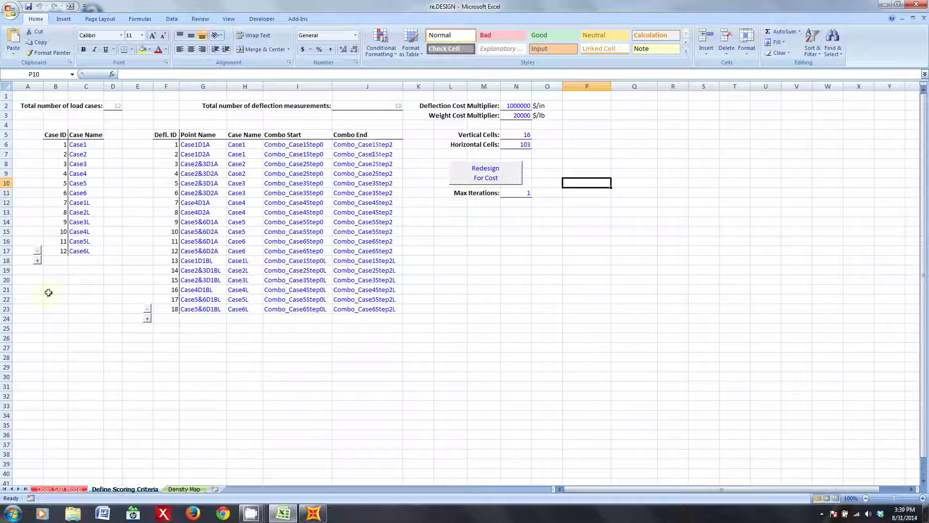
drag(23, 96, 560, 344)
click(619, 317)
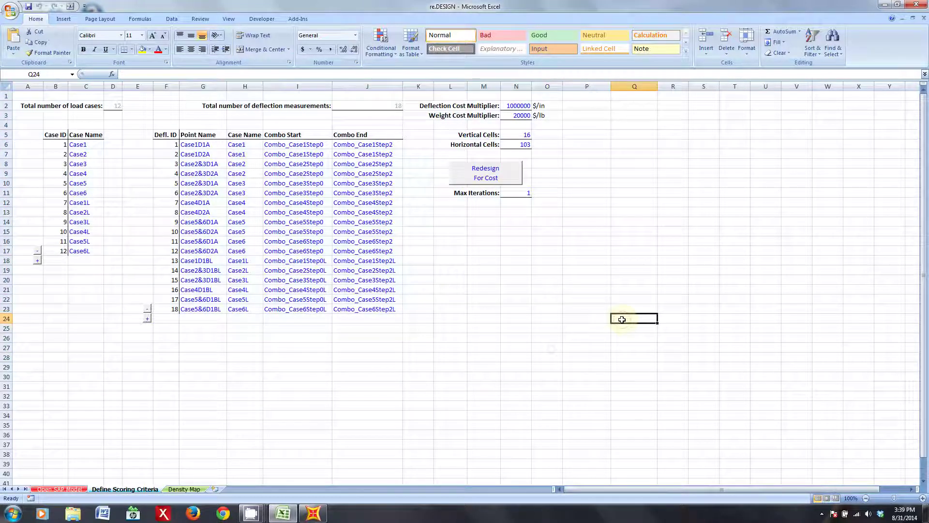
drag(191, 144, 385, 310)
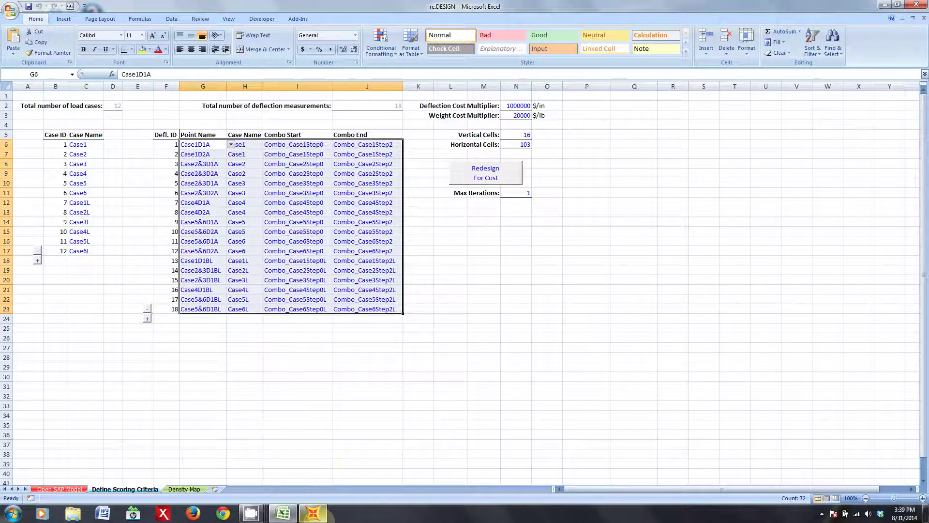
Check the mesh's lower edge in SAP2000, and return to the workbook to highlight the deflection point names in G6:G17
click(315, 514)
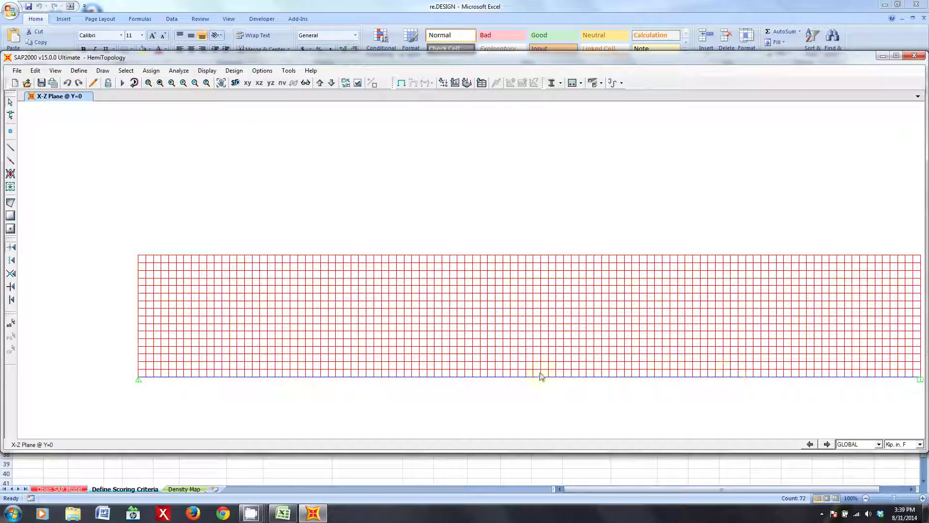
click(527, 480)
click(484, 280)
drag(211, 146, 220, 248)
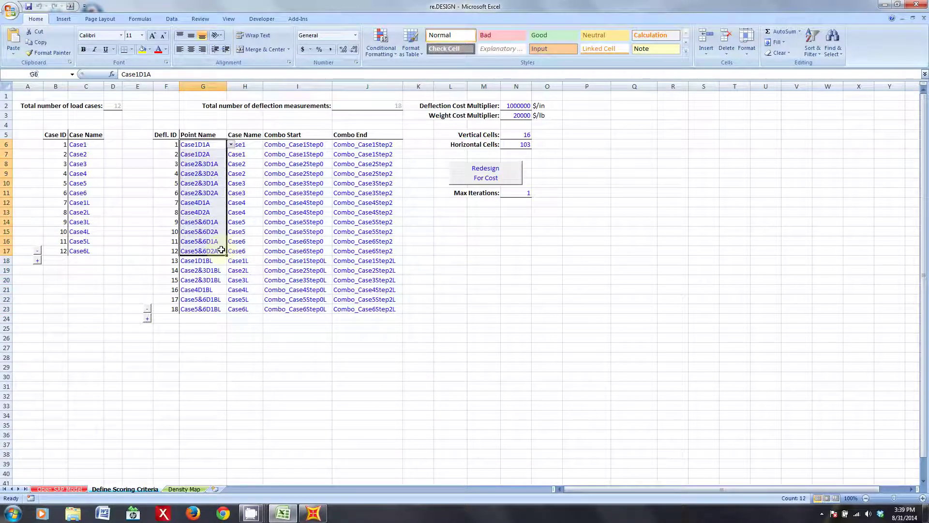
Highlight the remaining deflection point names in G18:G23 of the Define Scoring Criteria sheet, and clear the selection
drag(217, 261, 206, 310)
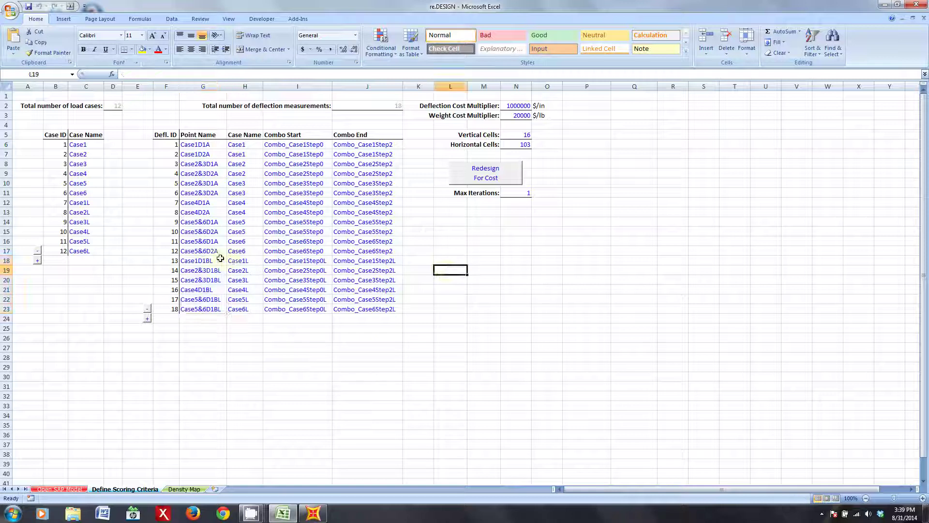
drag(204, 260, 215, 310)
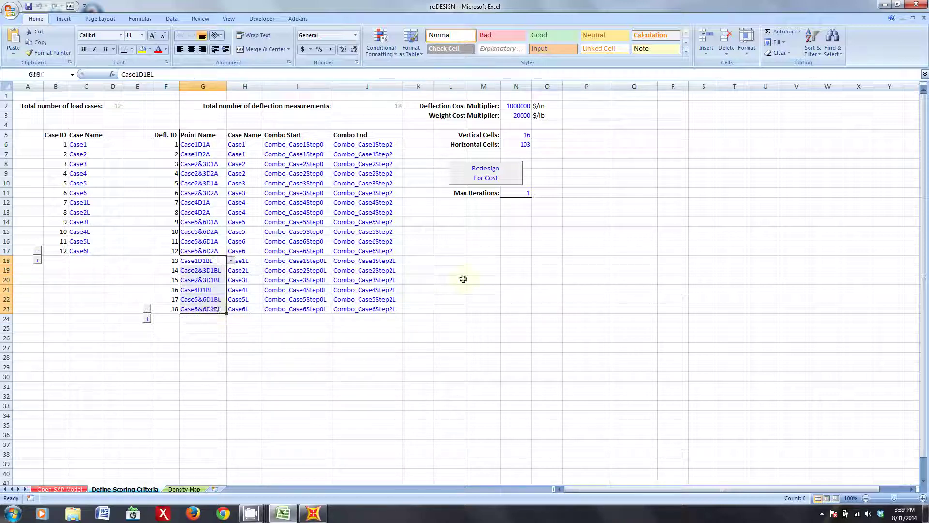
click(481, 279)
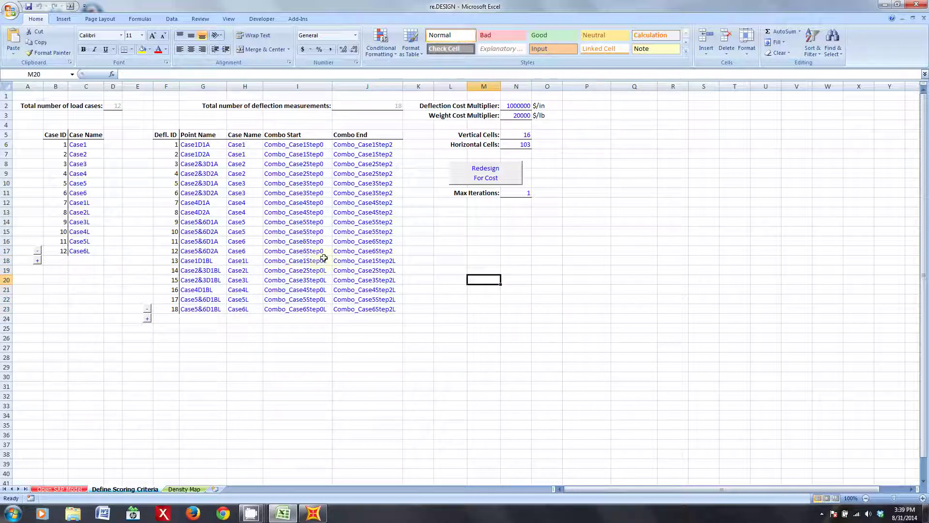
Highlight the deflection and weight cost multipliers in N2:N3, check the mesh in SAP2000, and return to the Excel workbook
drag(522, 106, 525, 116)
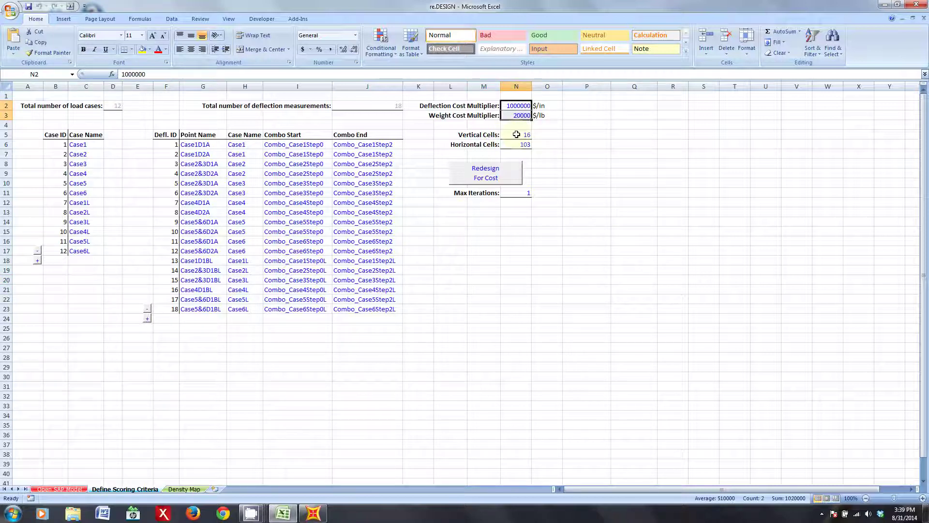
click(313, 513)
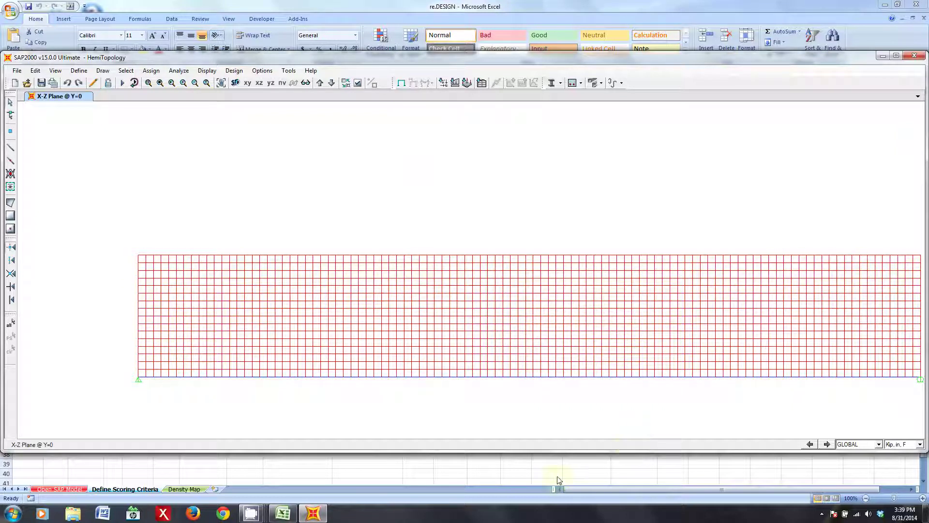
click(588, 483)
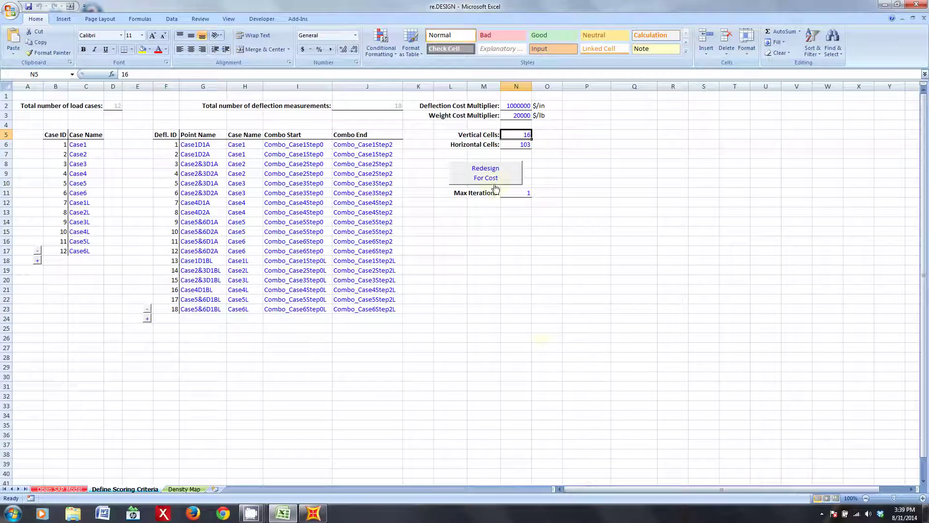
Set Max Iterations in N11 to 3
click(520, 195)
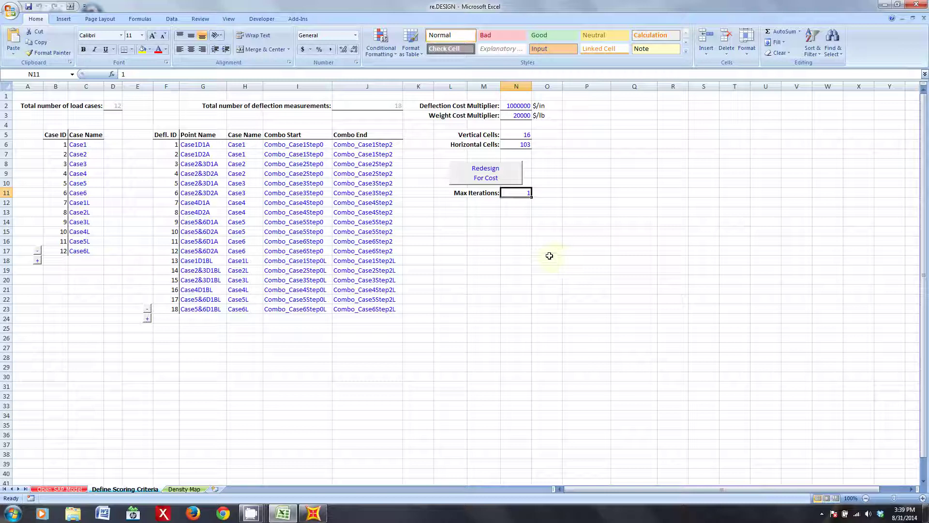
text(3)
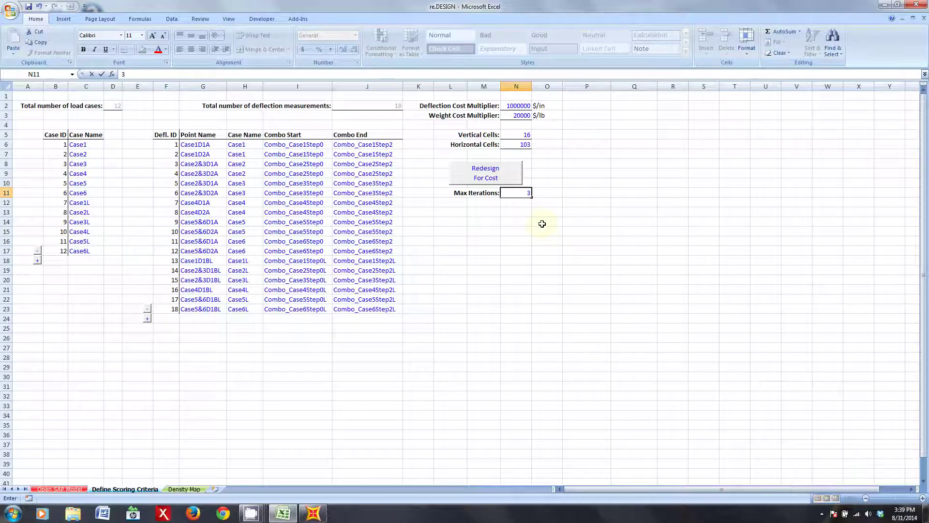
click(542, 224)
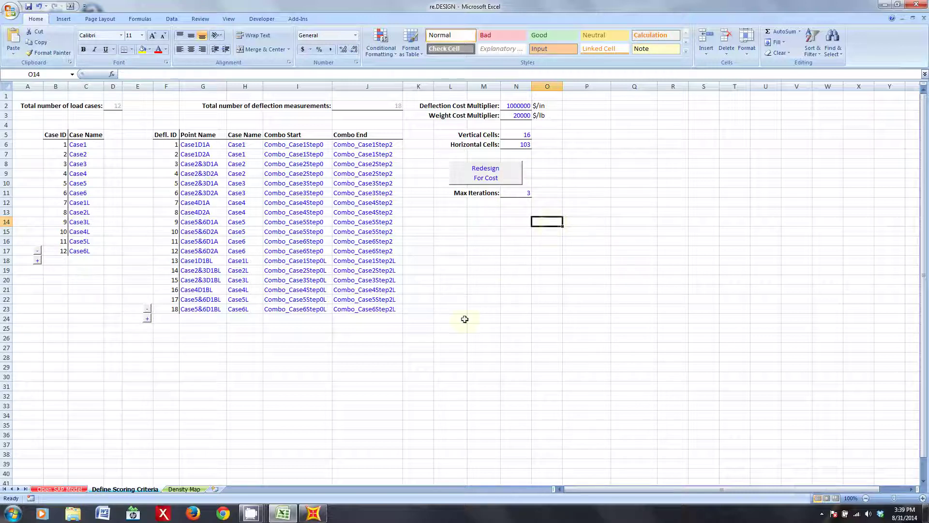
Set Max Iterations in N11 to 1
click(525, 194)
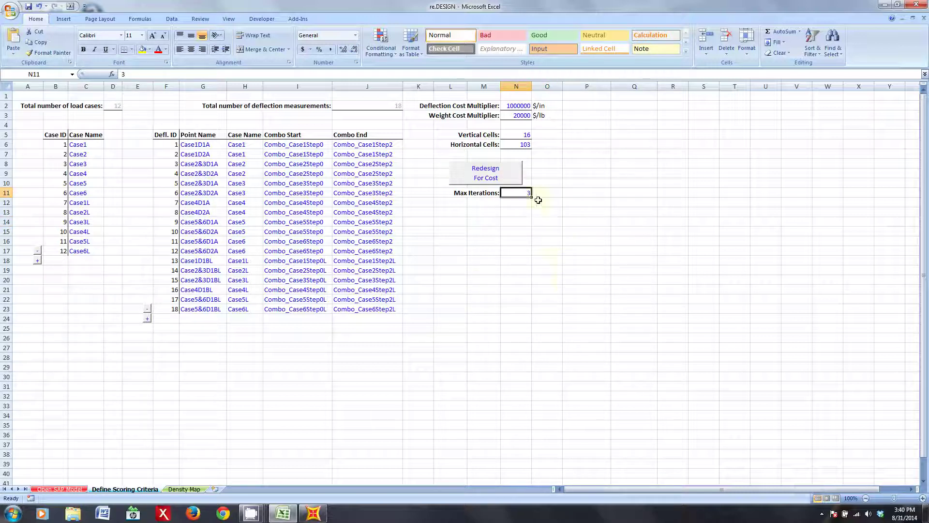
text(1)
key(Return)
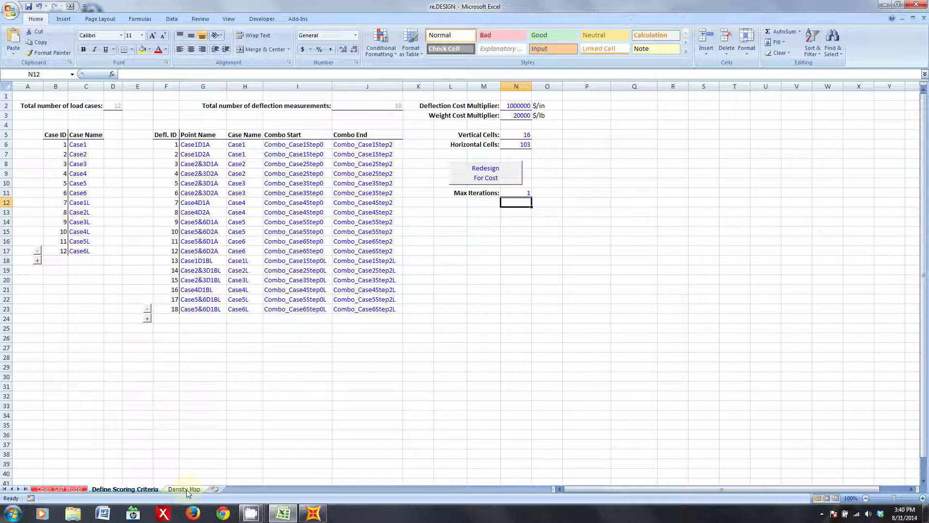
Check the model in SAP2000, return to the Excel workbook, show the Density Map sheet and inspect the value in cell A1
click(320, 520)
click(319, 520)
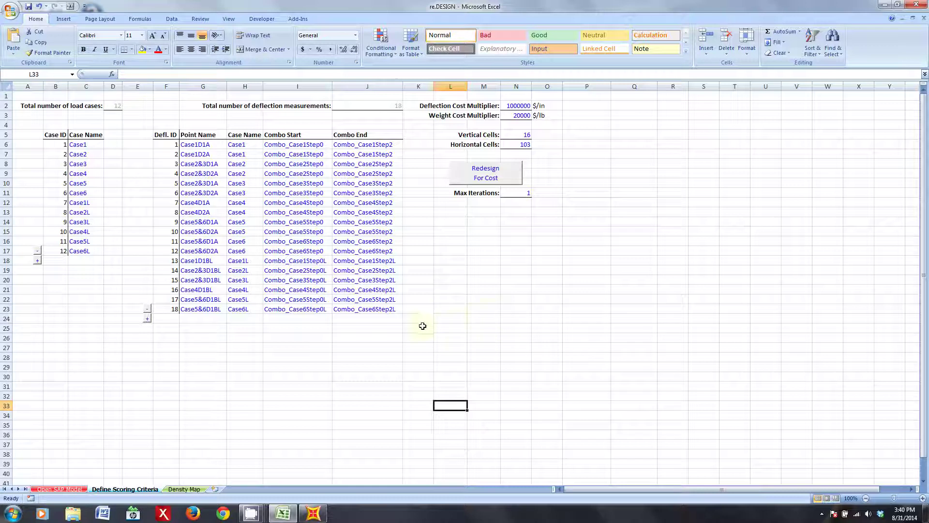
click(184, 490)
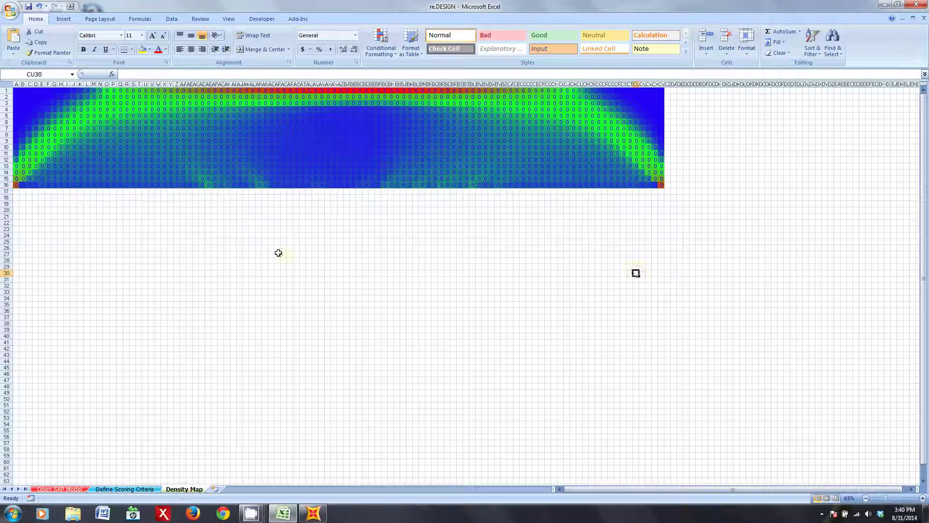
click(15, 91)
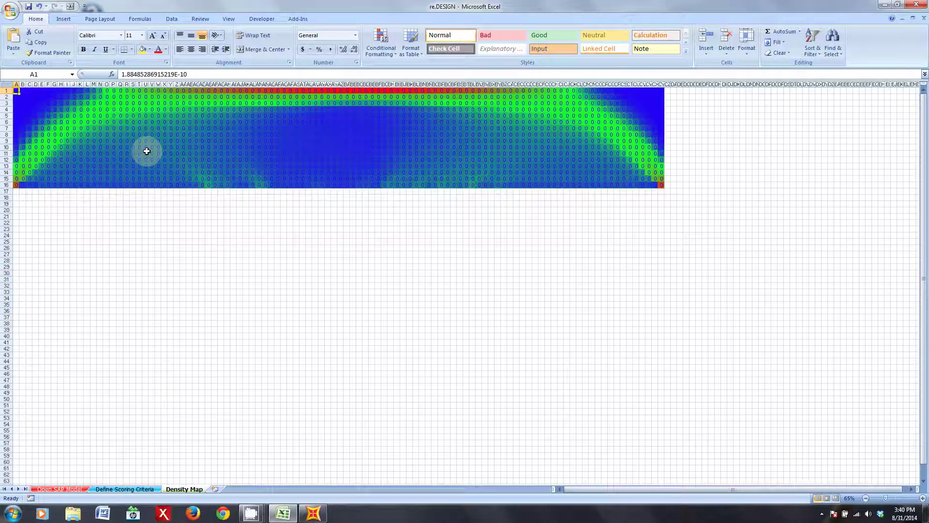
Highlight the full value of cell A1 in edit mode, leave the cell, and undo the accidental widening of column A
drag(187, 74, 107, 74)
click(271, 74)
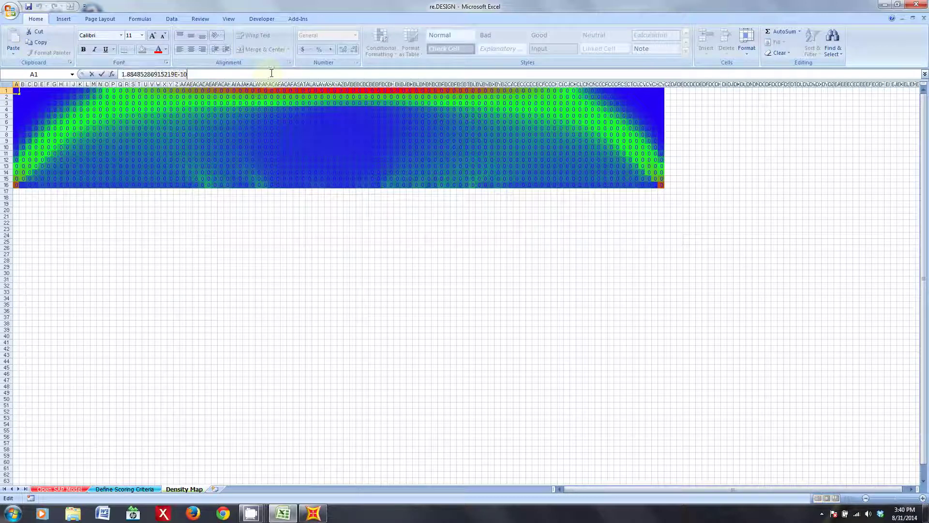
click(244, 102)
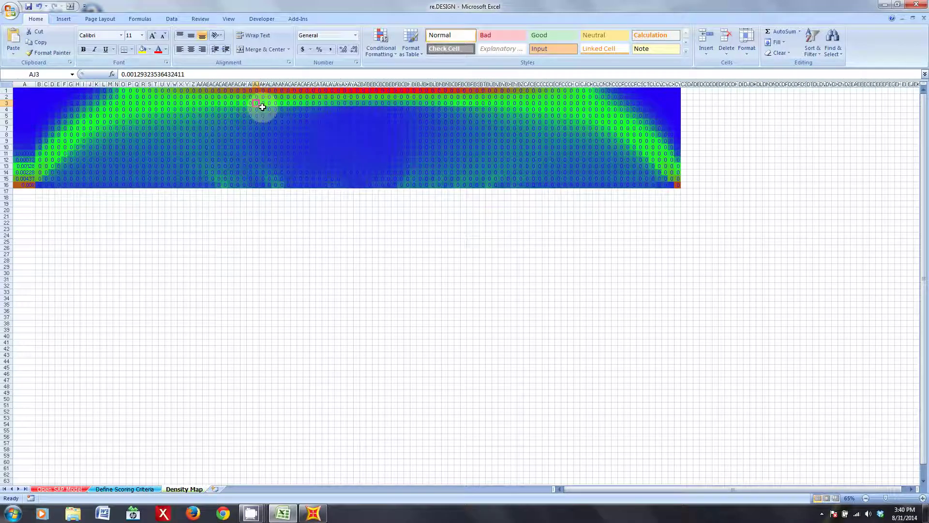
click(130, 209)
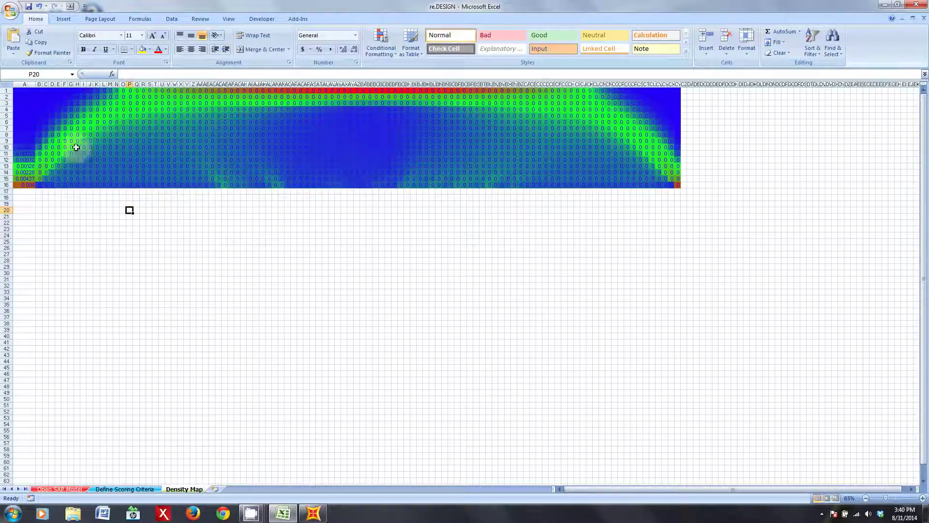
key(ctrl+z)
Inspect the density values in A1, the red cells AZ1 and A16, and the green arch cell F9
key(Right)
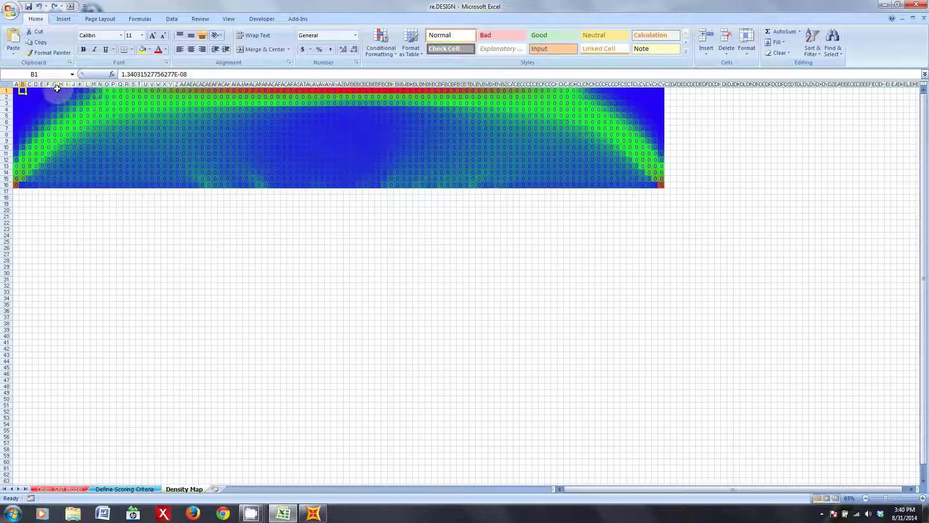
click(17, 91)
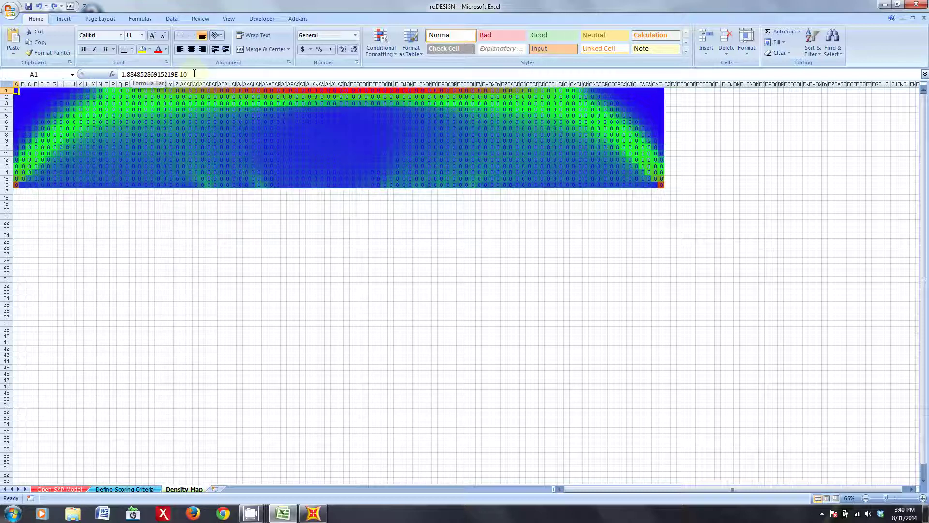
click(341, 91)
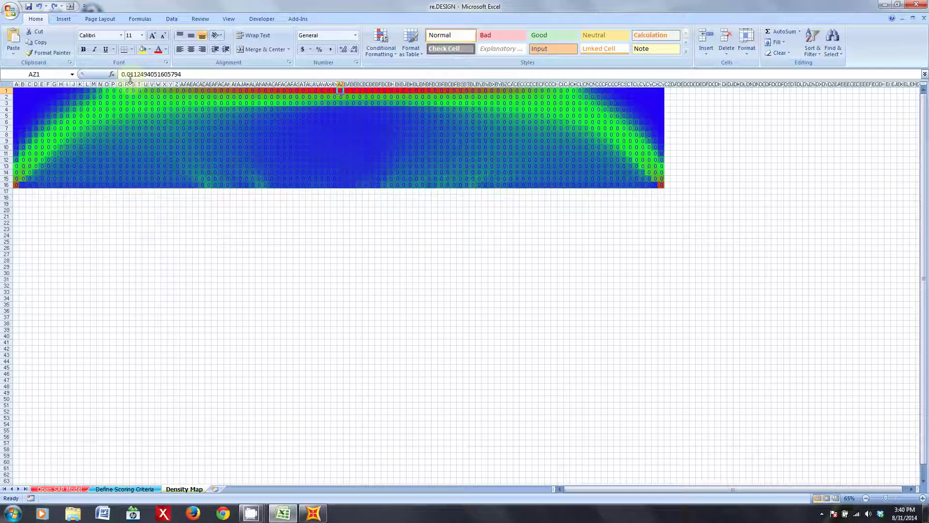
click(17, 184)
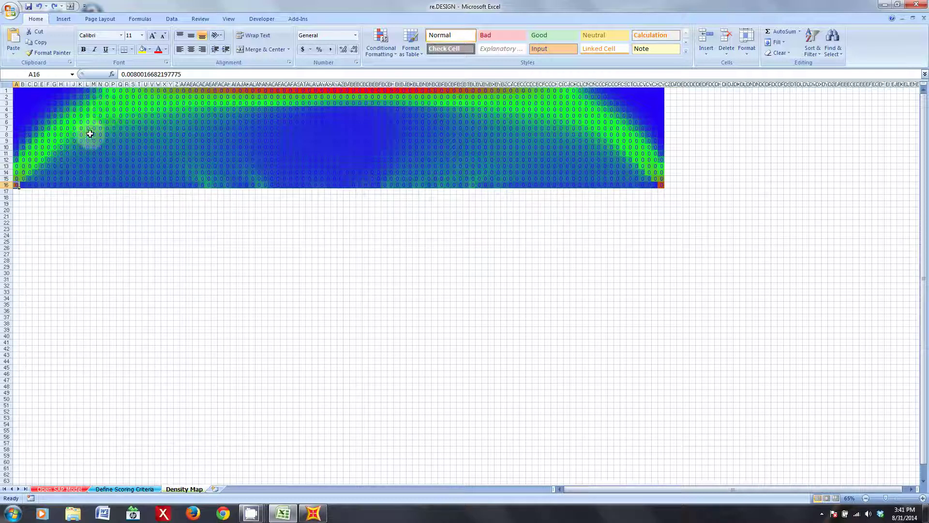
click(47, 141)
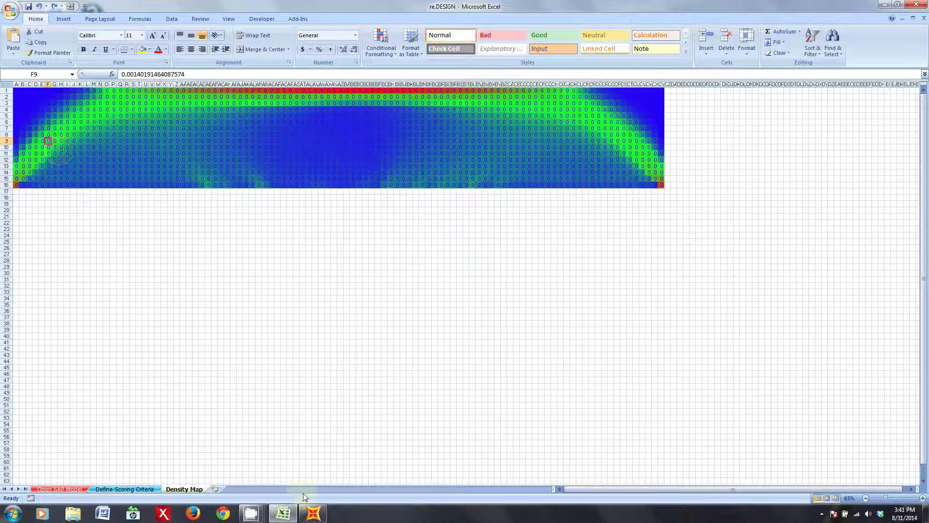
Compare the density map with the SAP2000 mesh, switching between both programs, and finish on an empty cell below the map
click(311, 511)
click(330, 464)
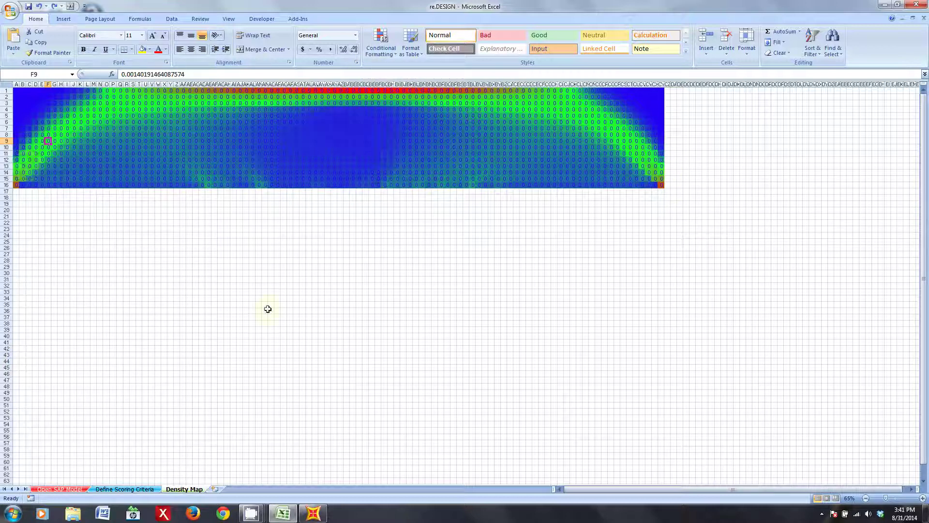
click(313, 513)
click(313, 513)
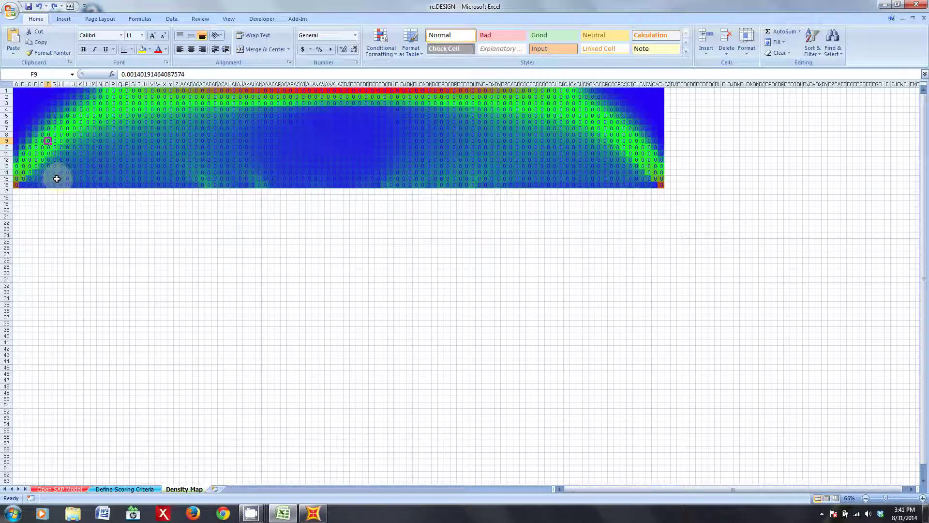
click(81, 204)
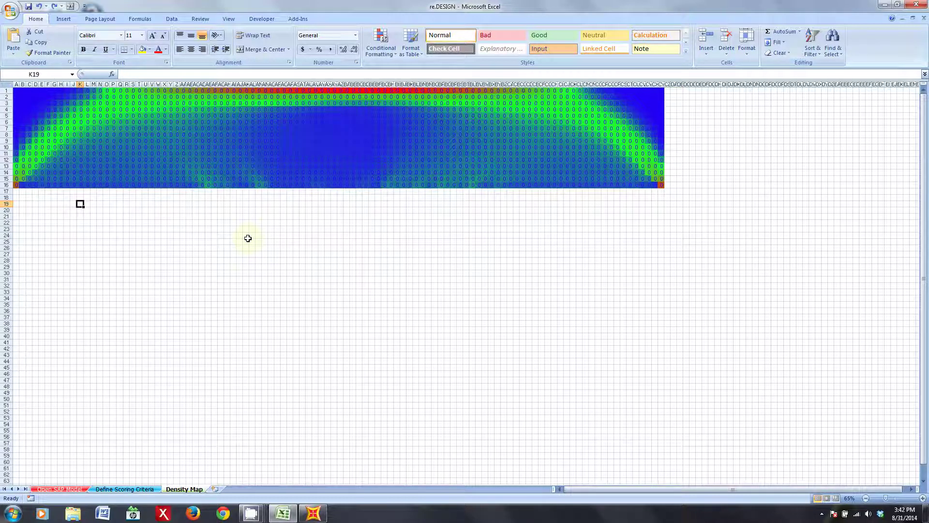
mouse_move(257, 516)
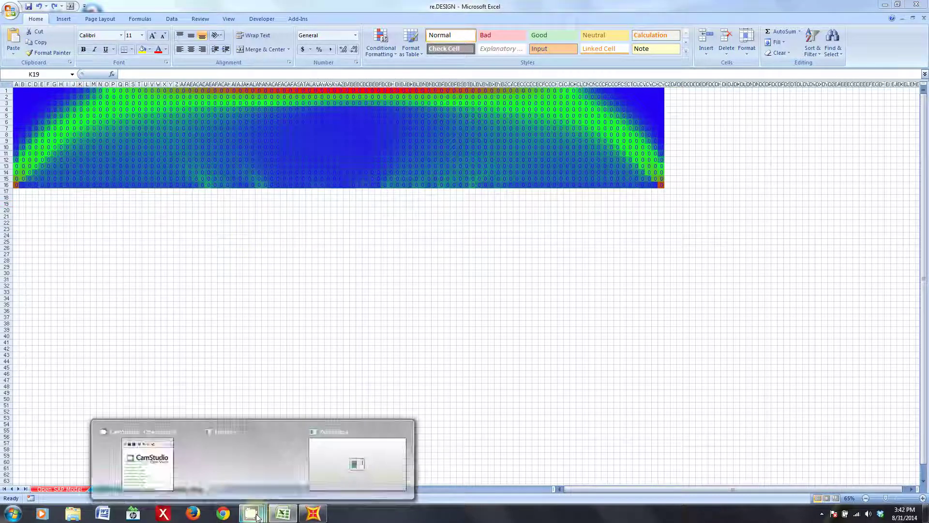
click(162, 476)
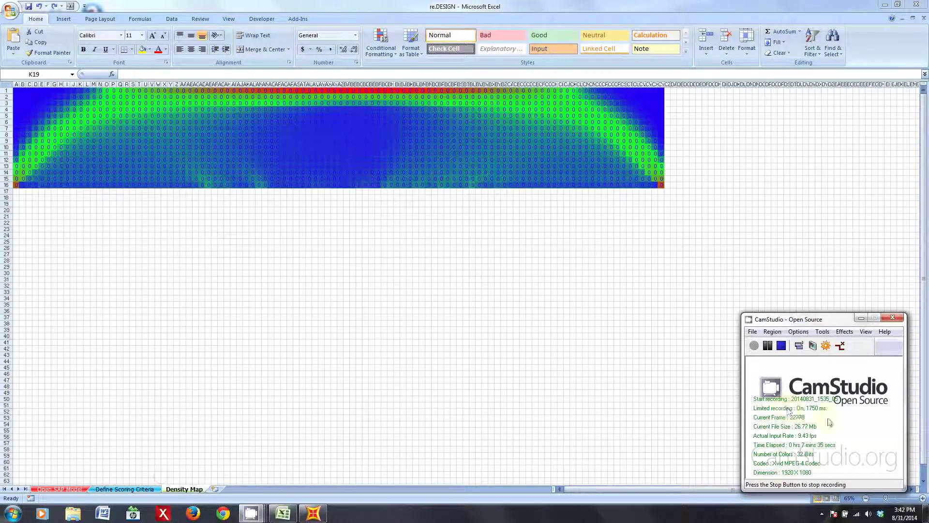